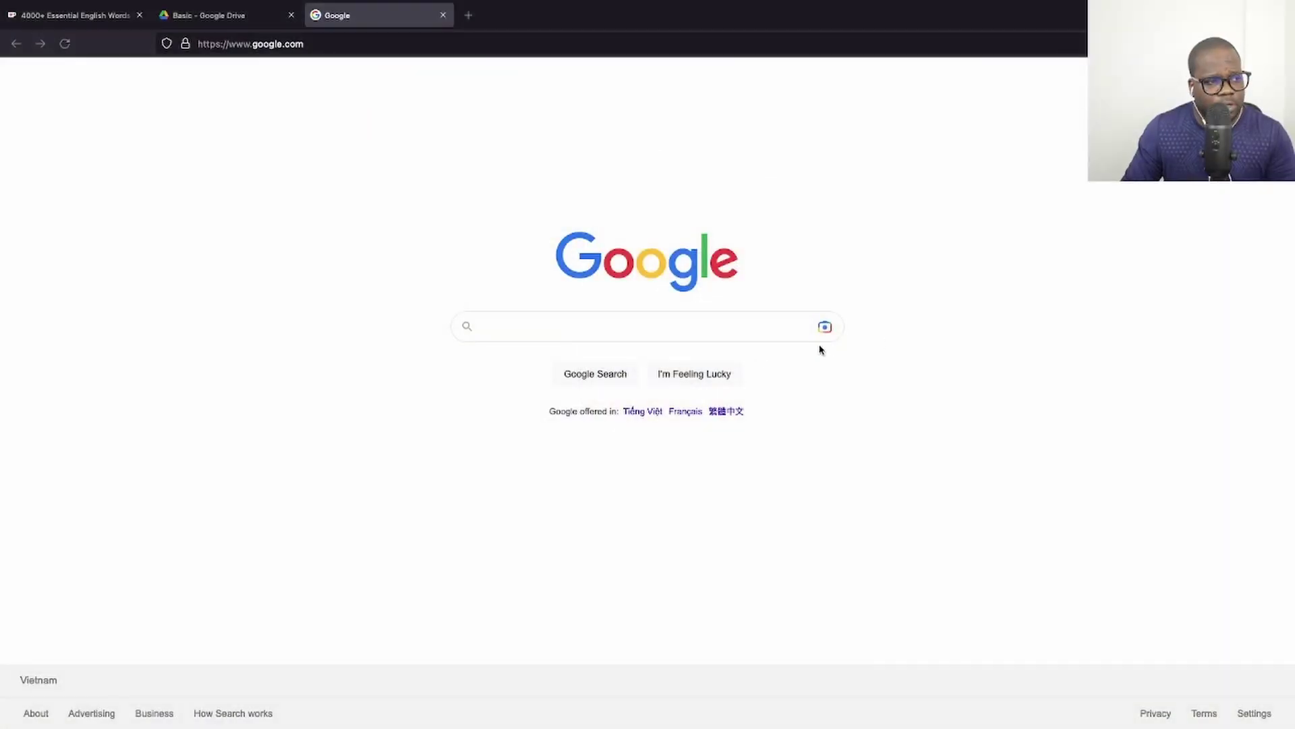
Step: Run a Google search for 'anki install'
{"action": "left_click", "coordinate": [691, 335]}
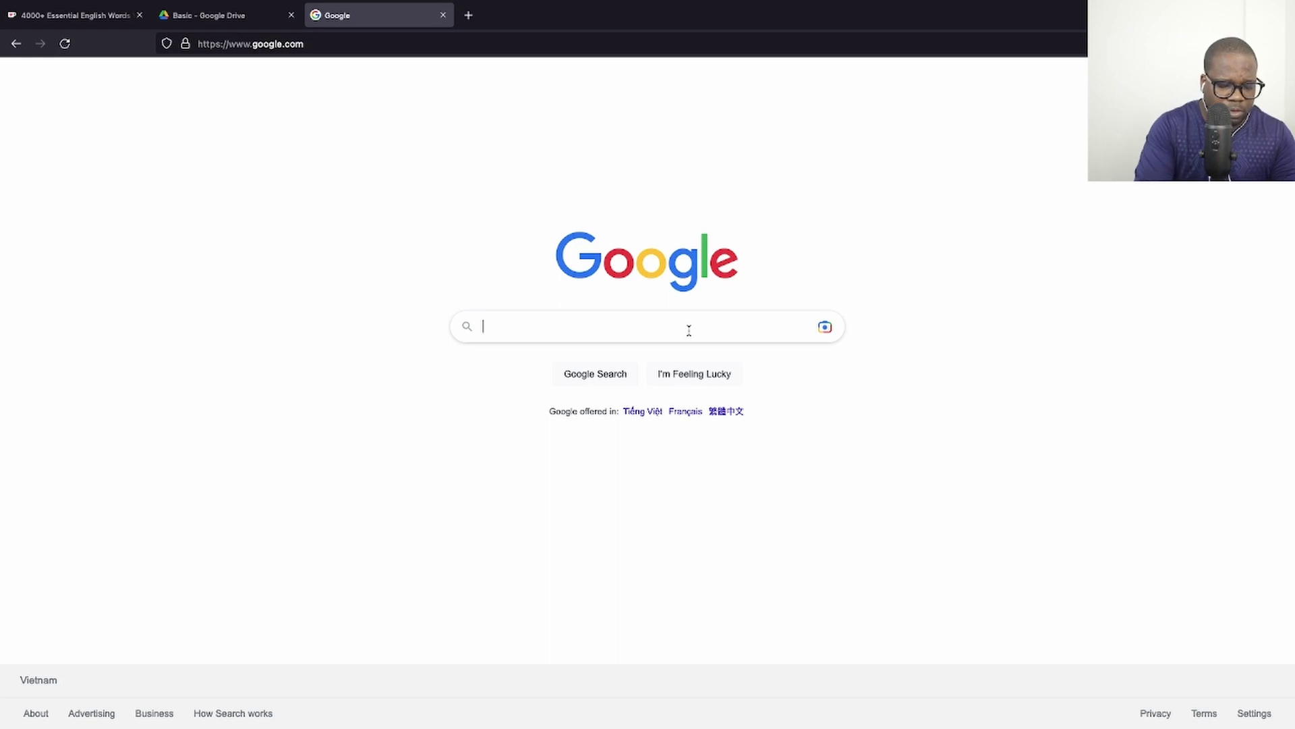
{"action": "type", "text": "anki "}
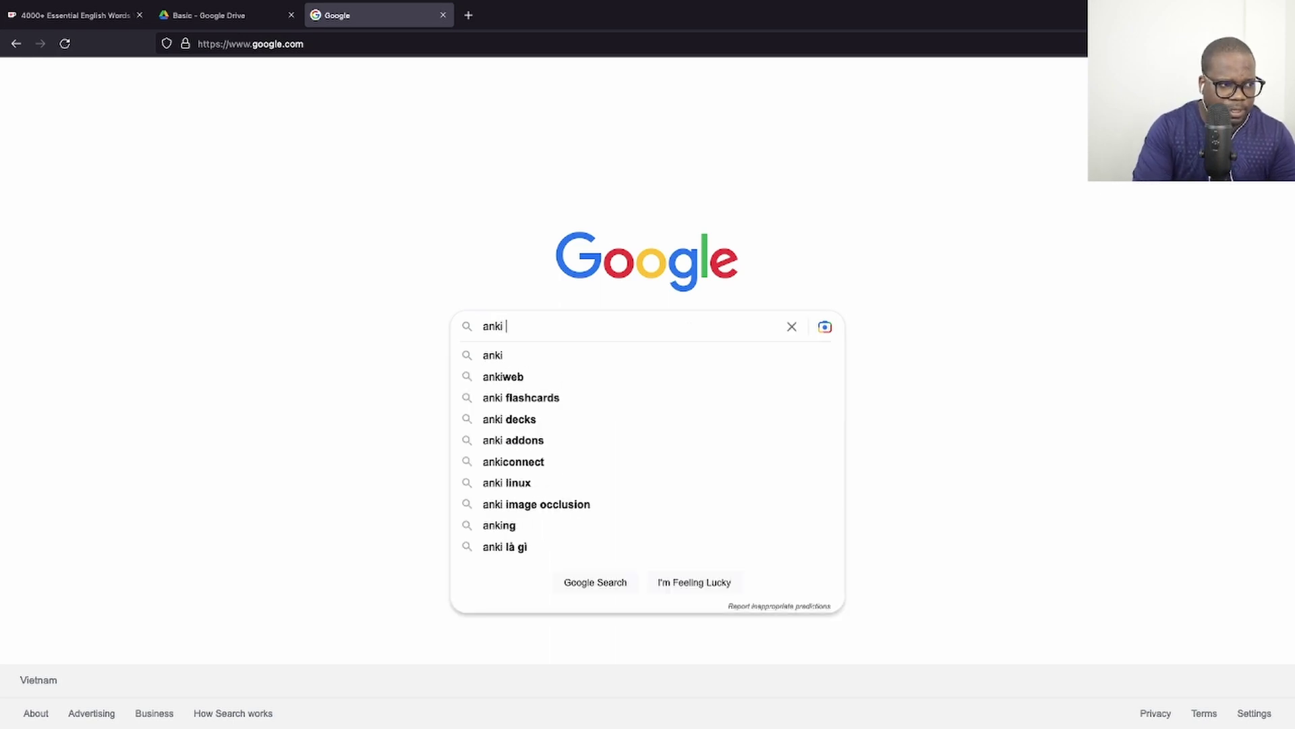
{"action": "type", "text": "install"}
{"action": "key", "text": "Return"}
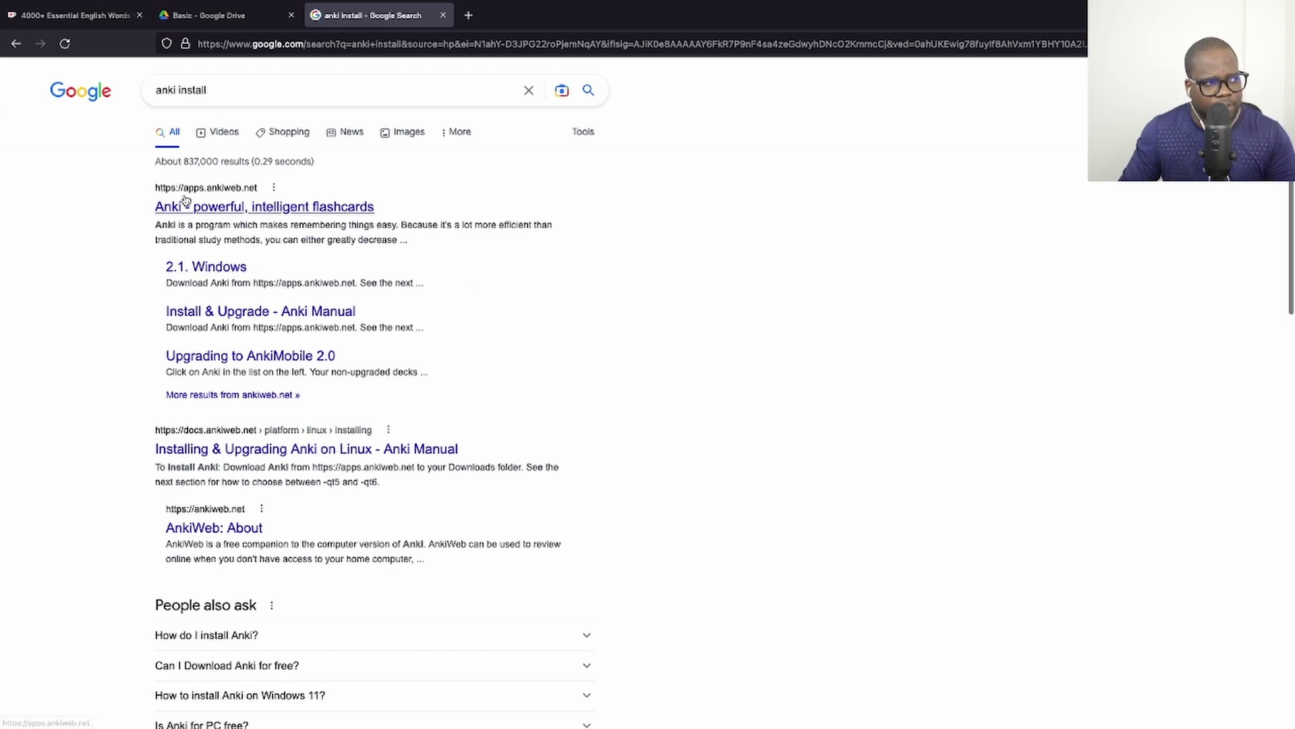
Step: Open the Anki flashcards site's Download section and browse the Windows, Mac and Linux tabs, ending on Linux
{"action": "left_click", "coordinate": [233, 206]}
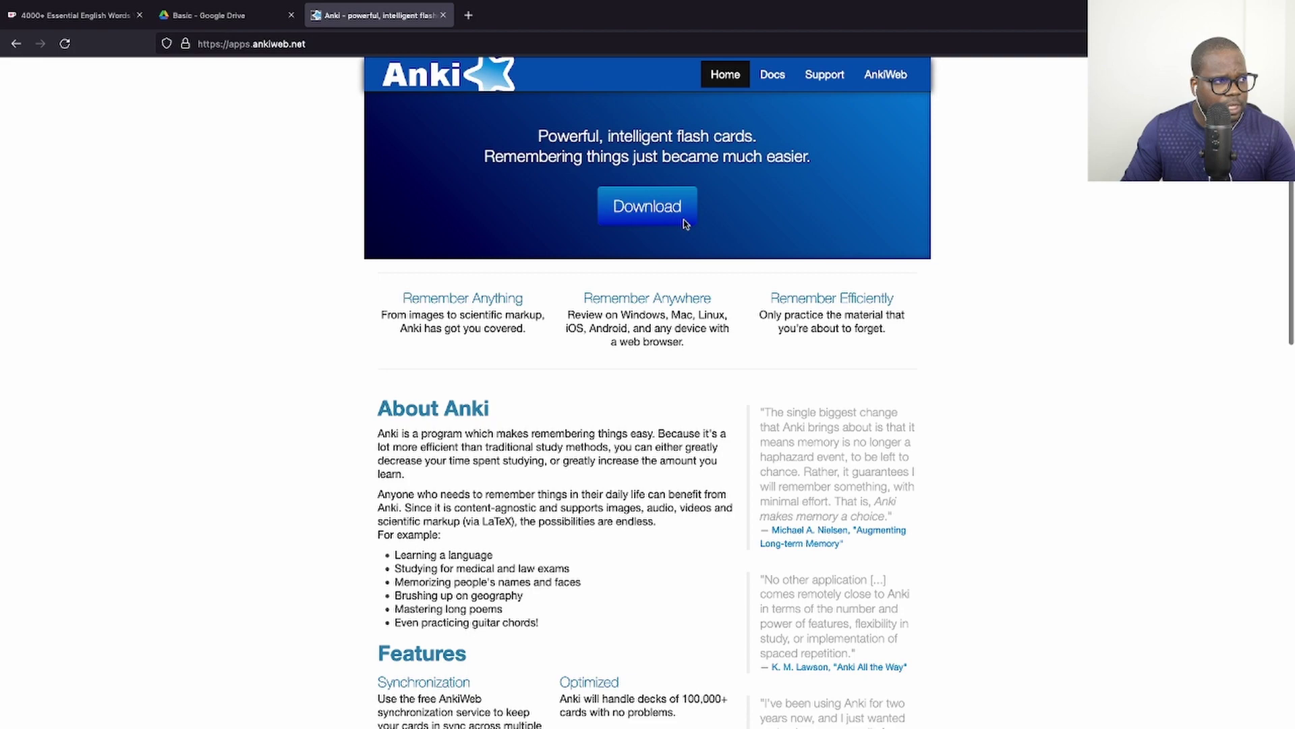
{"action": "left_click", "coordinate": [648, 205]}
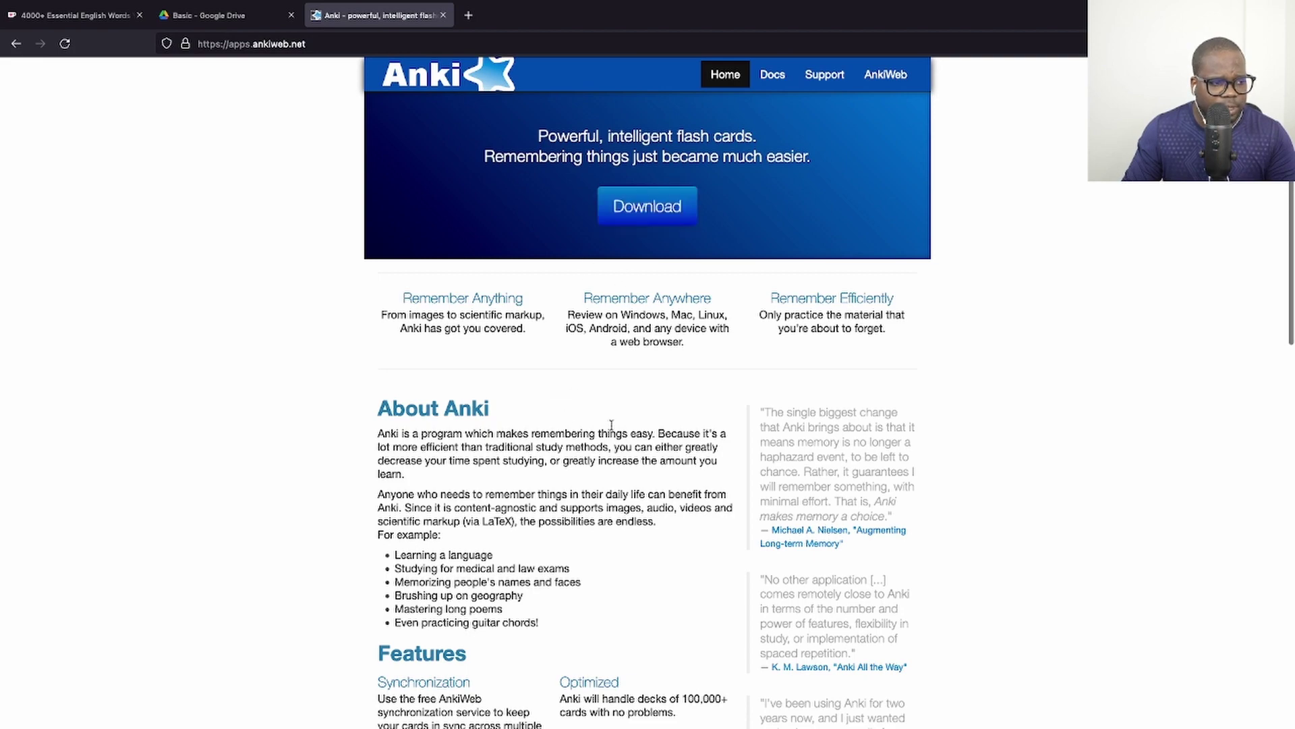
{"action": "scroll", "coordinate": [619, 430], "scroll_direction": "down", "scroll_amount": 5}
{"action": "scroll", "coordinate": [620, 430], "scroll_direction": "down", "scroll_amount": 2}
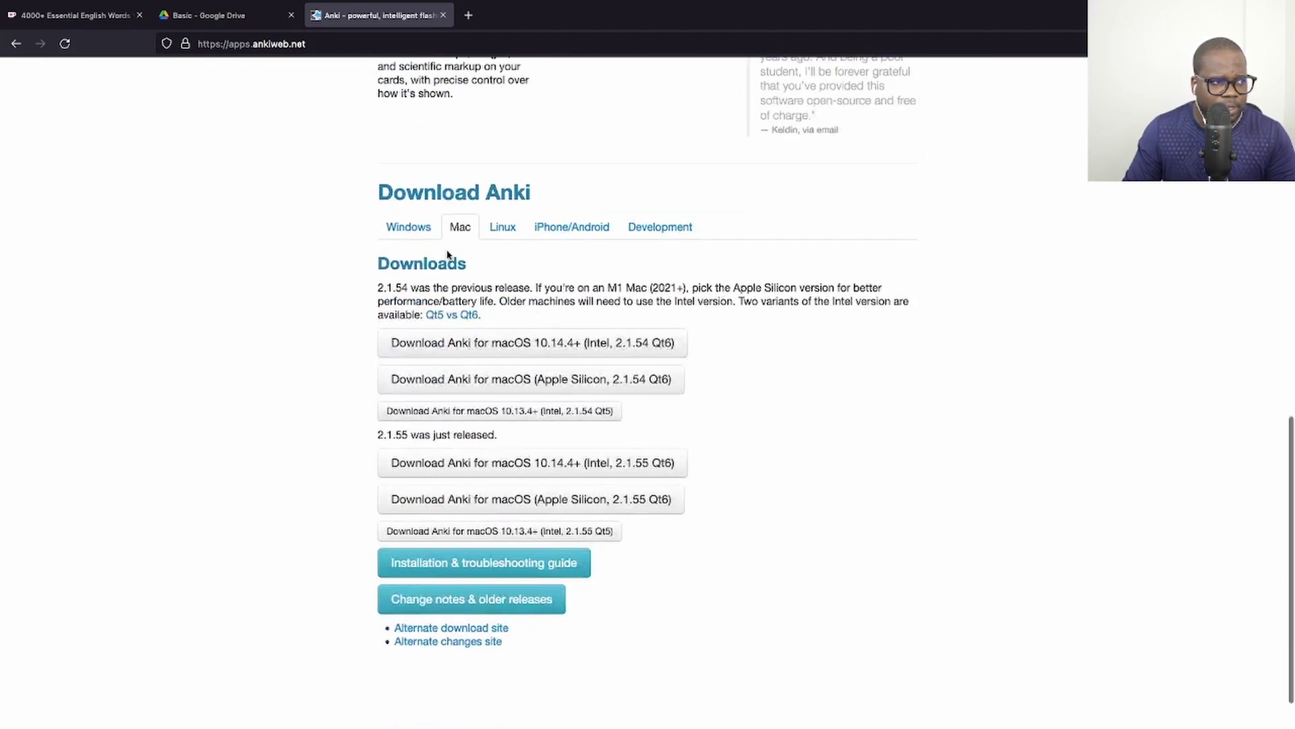
{"action": "left_click", "coordinate": [409, 227]}
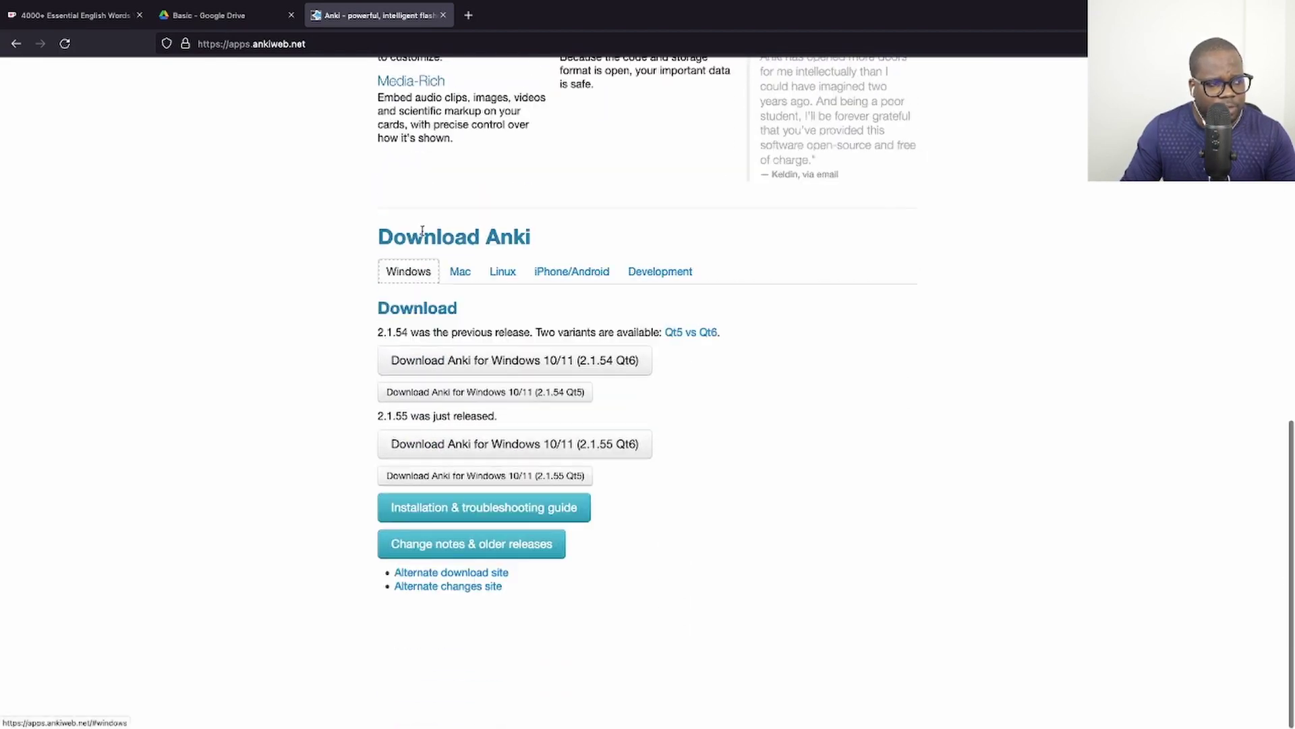
{"action": "left_click", "coordinate": [468, 274]}
{"action": "left_click", "coordinate": [506, 273]}
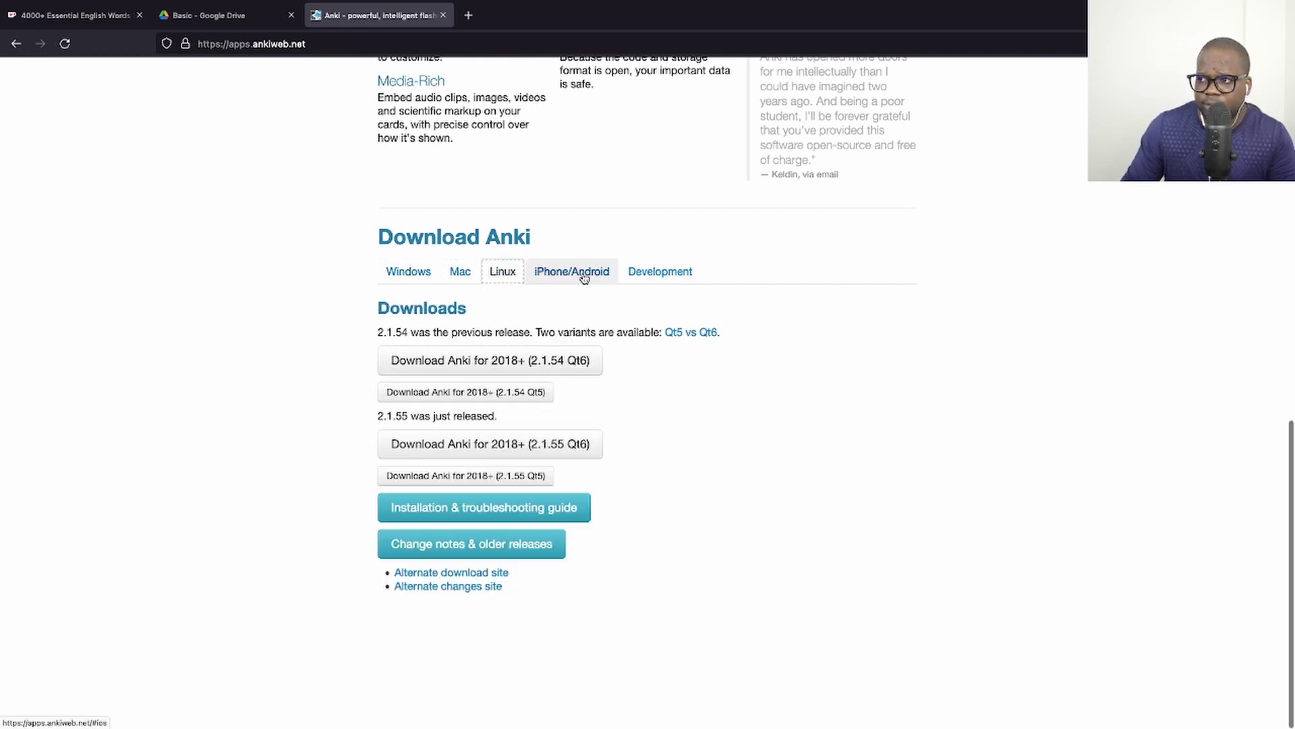
{"action": "left_click", "coordinate": [418, 276]}
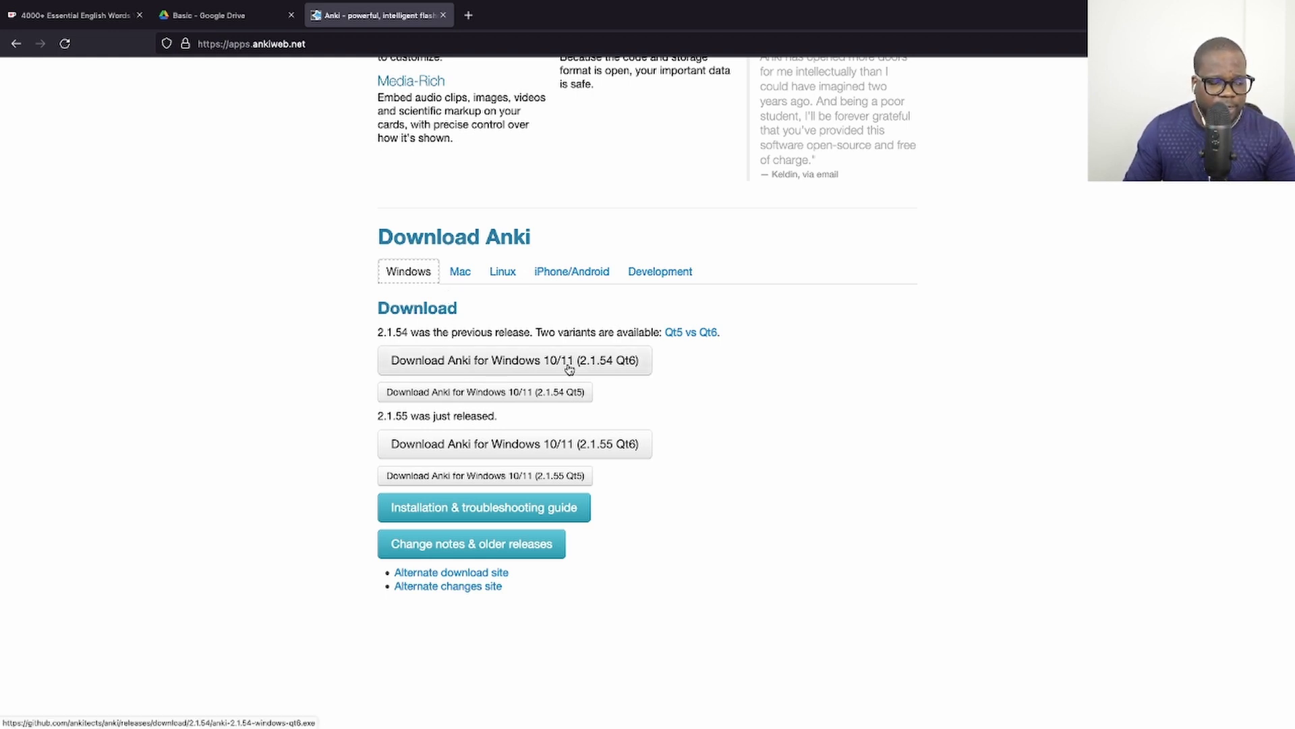
{"action": "left_click", "coordinate": [460, 272]}
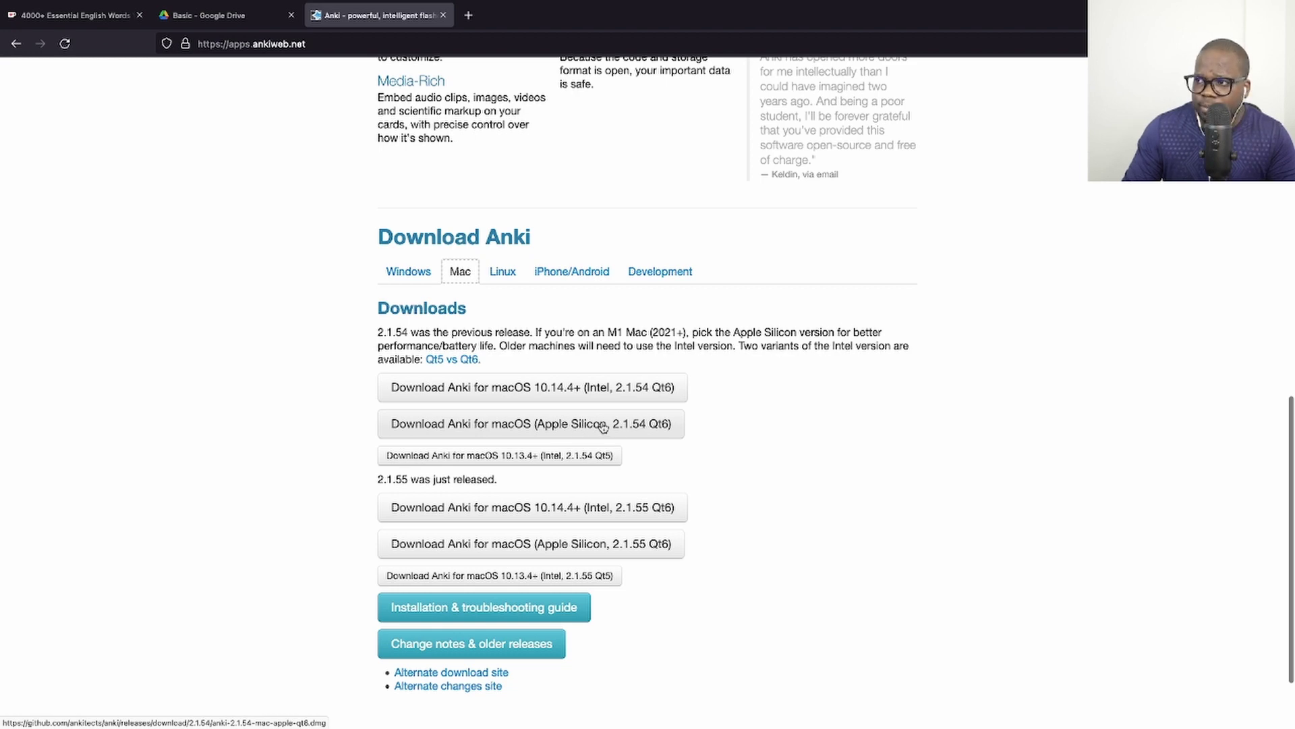
{"action": "left_click", "coordinate": [503, 272]}
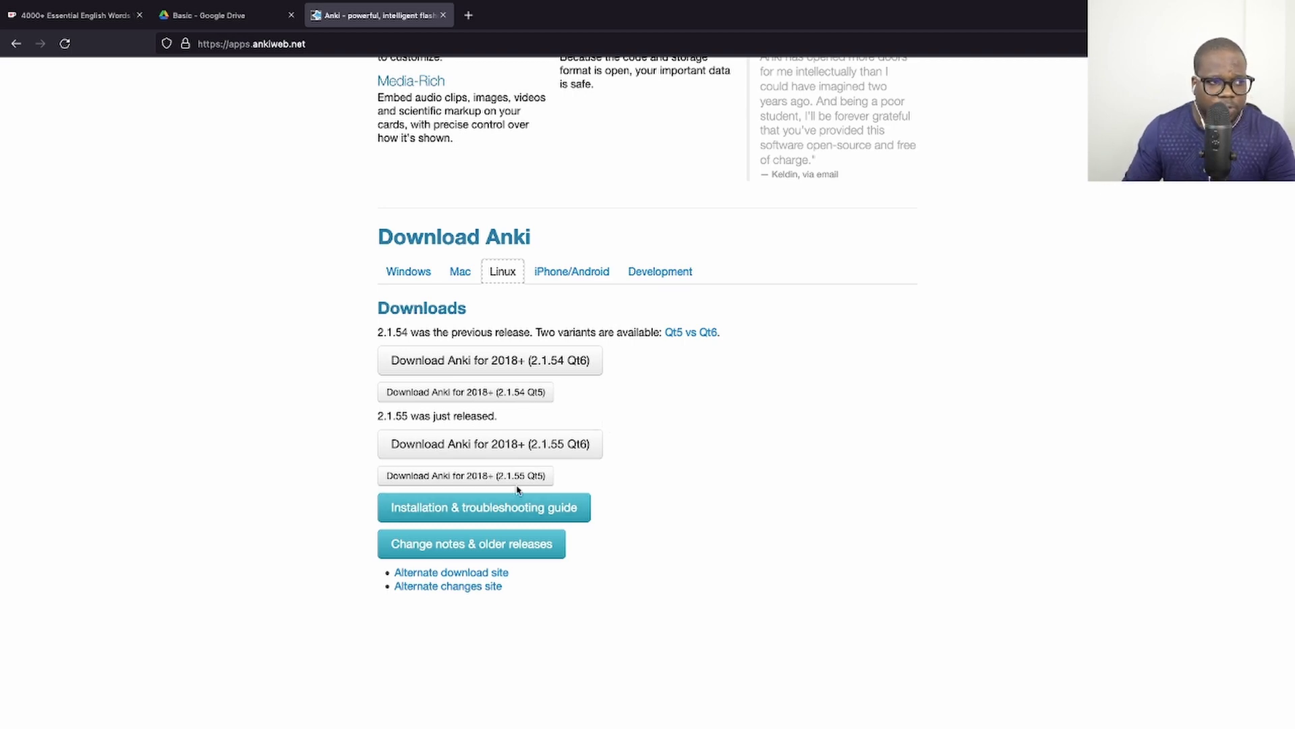
Step: Show the iPhone/Android tab listing AnkiMobile and AnkiDroid
{"action": "left_click", "coordinate": [571, 273]}
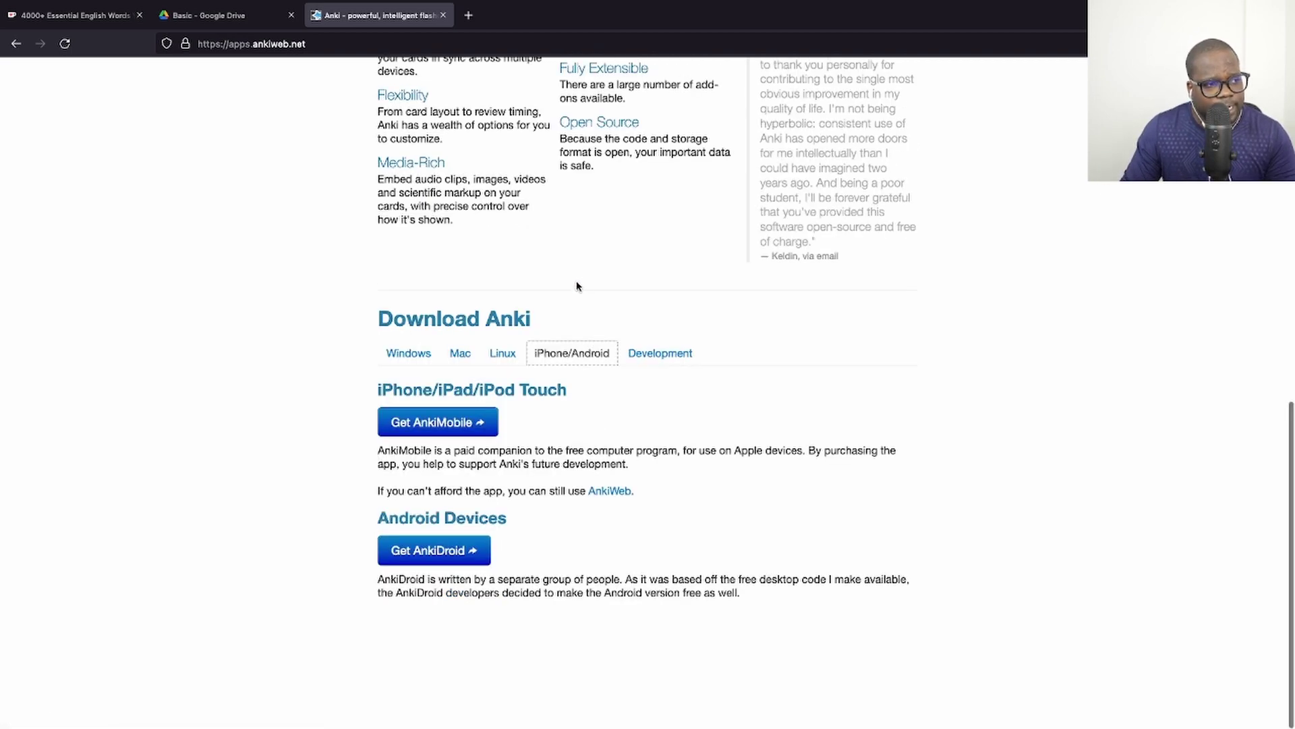